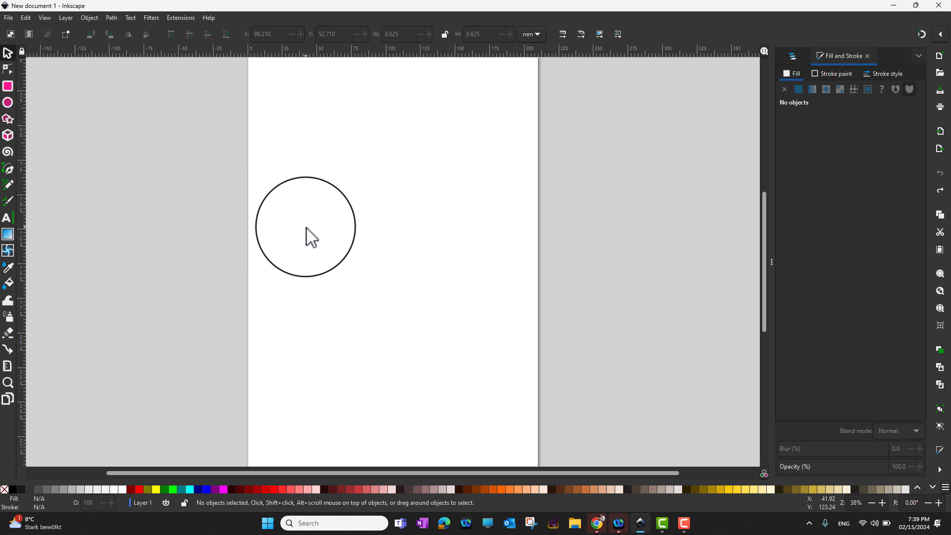
# - Switch to the Calligraphy tool (C) with the Dip pen preset
pyautogui.press('c')
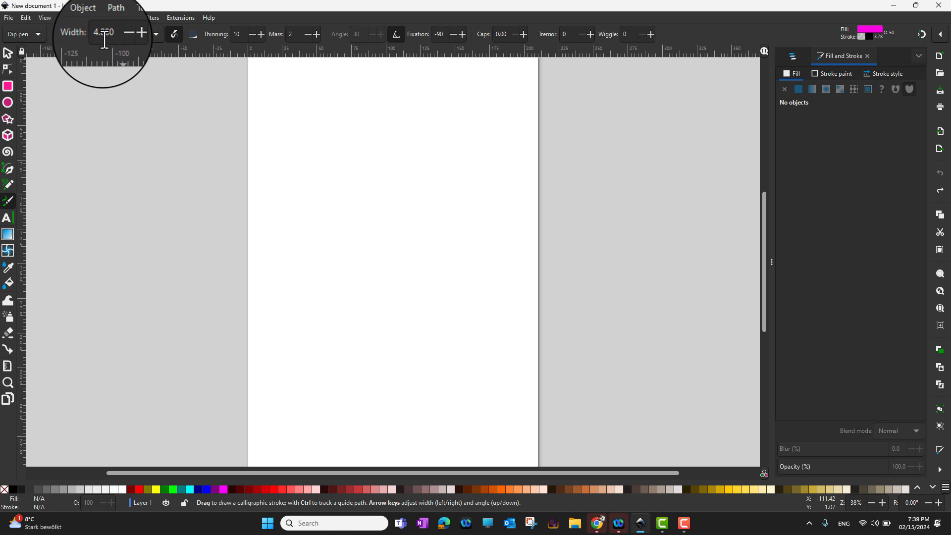
# - Draw a pink test stroke, then set the pen width to 4.000 mm
pyautogui.moveTo(285, 124); pyautogui.dragTo(334, 194)
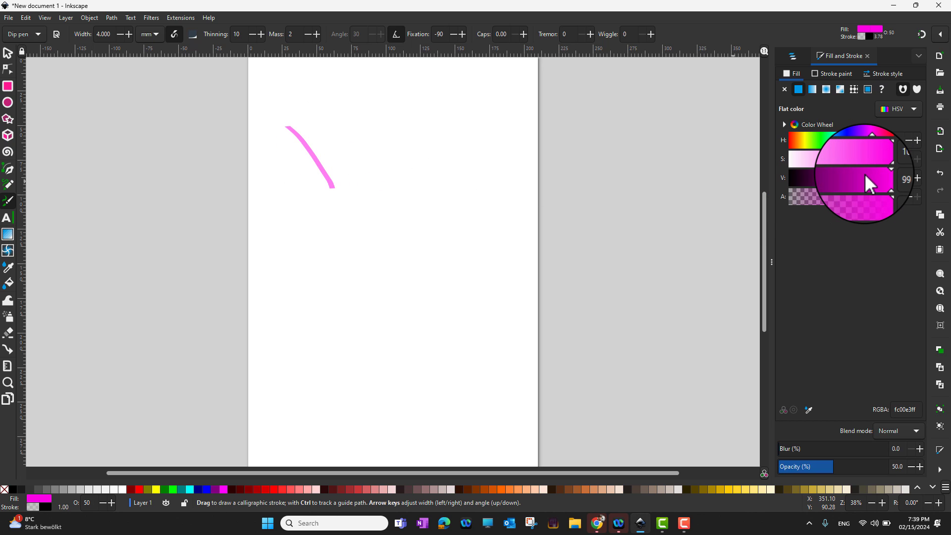
pyautogui.click(106, 34)
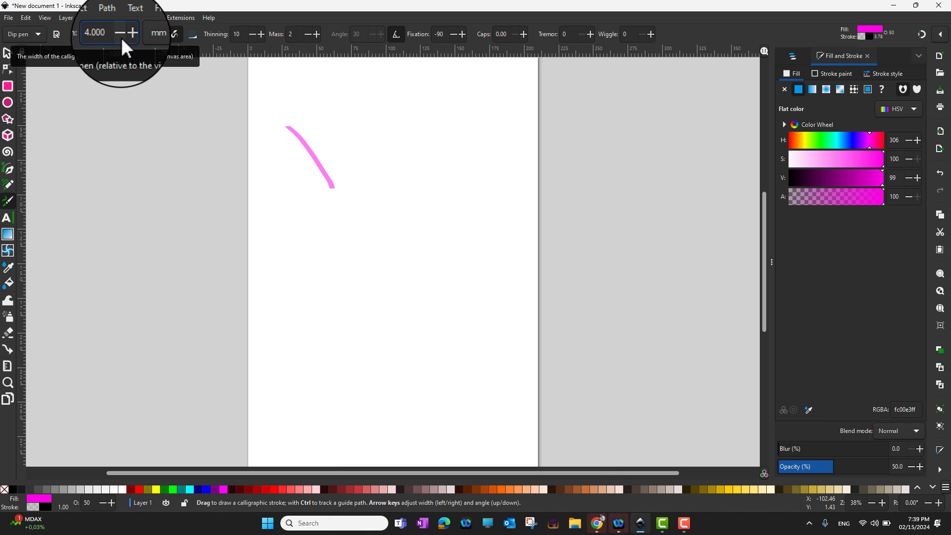
pyautogui.click(101, 36)
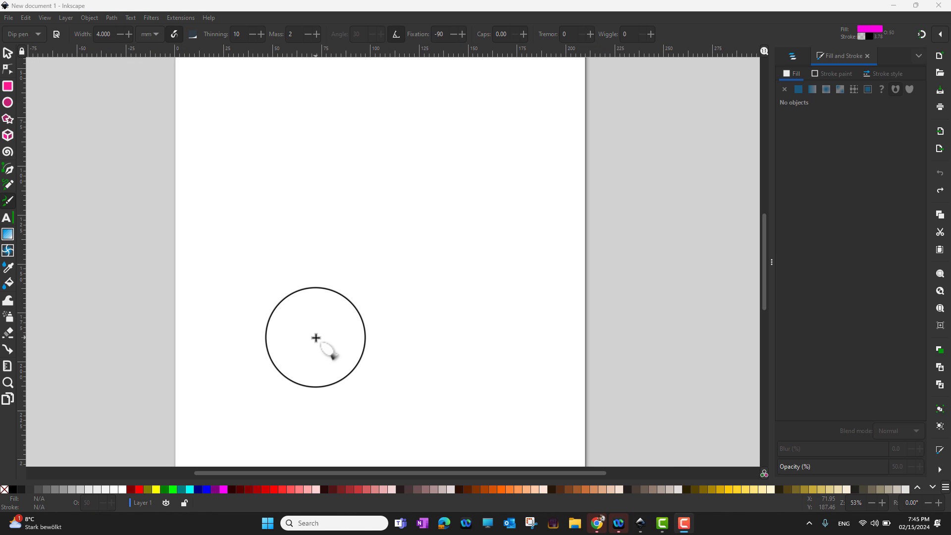
# - Keep the width unit as mm and turn on pressure sensitivity for the pen
pyautogui.click(153, 35)
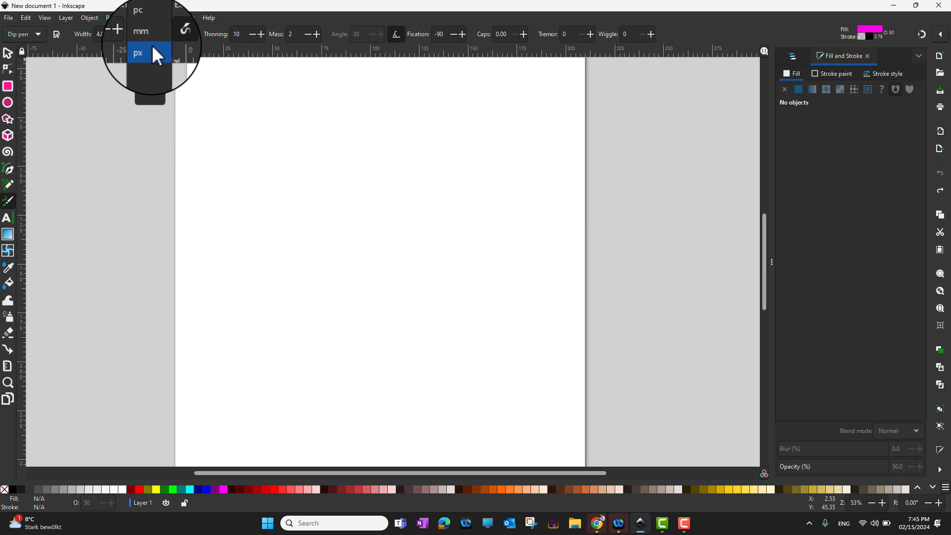
pyautogui.click(106, 36)
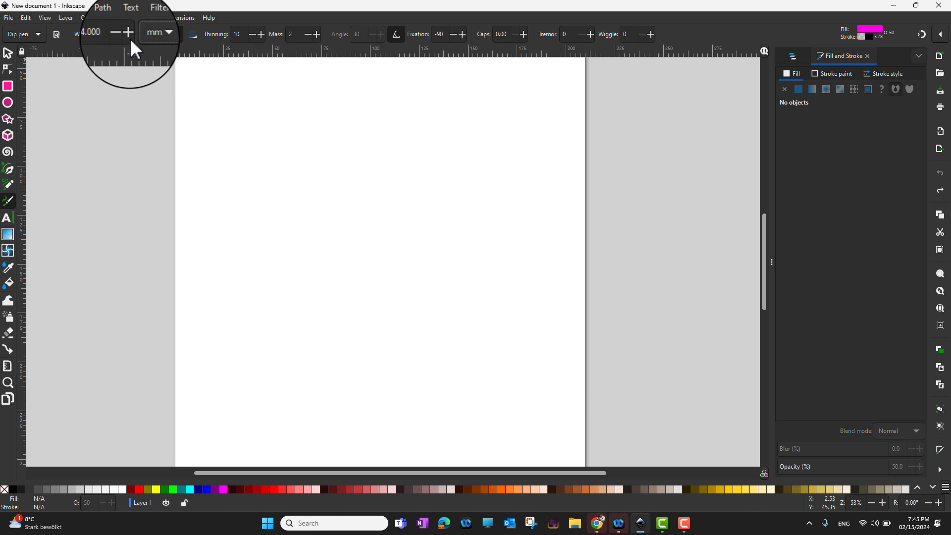
pyautogui.click(174, 37)
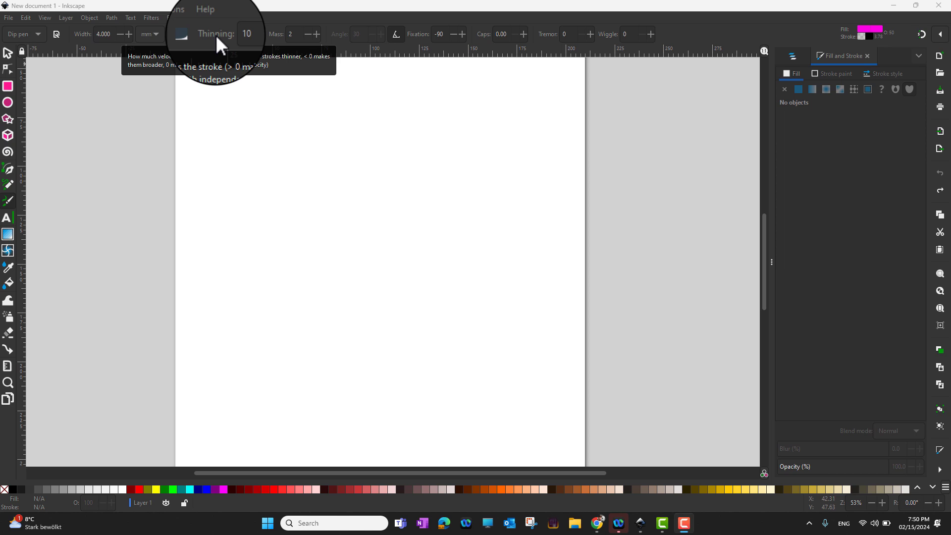
# - Set Thinning to 50 and draw a long diagonal stroke across the page
pyautogui.click(238, 38)
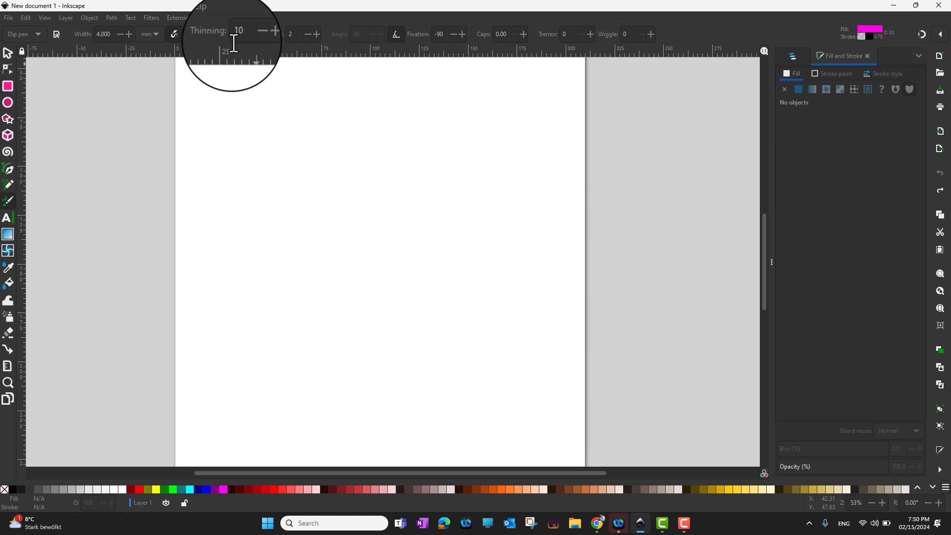
pyautogui.press('BackSpace')
pyautogui.press('BackSpace')
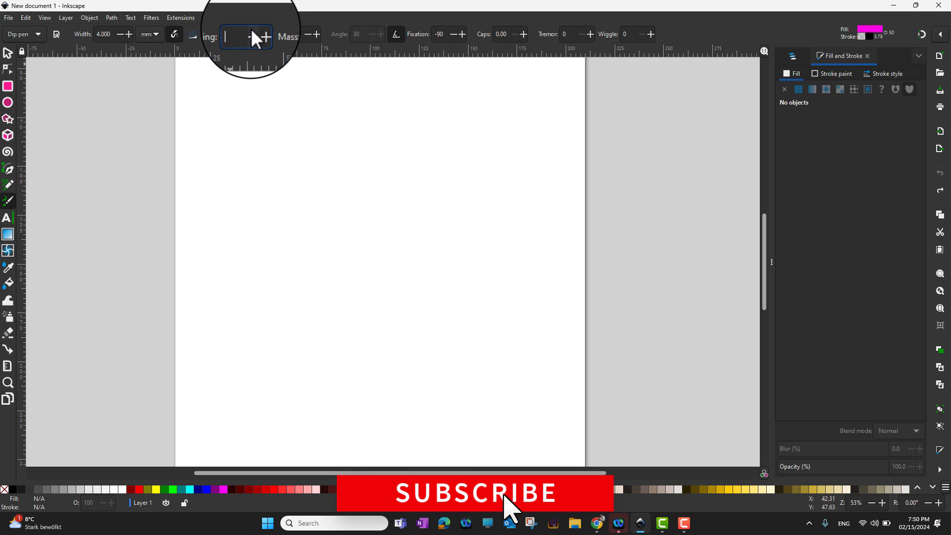
pyautogui.write('50')
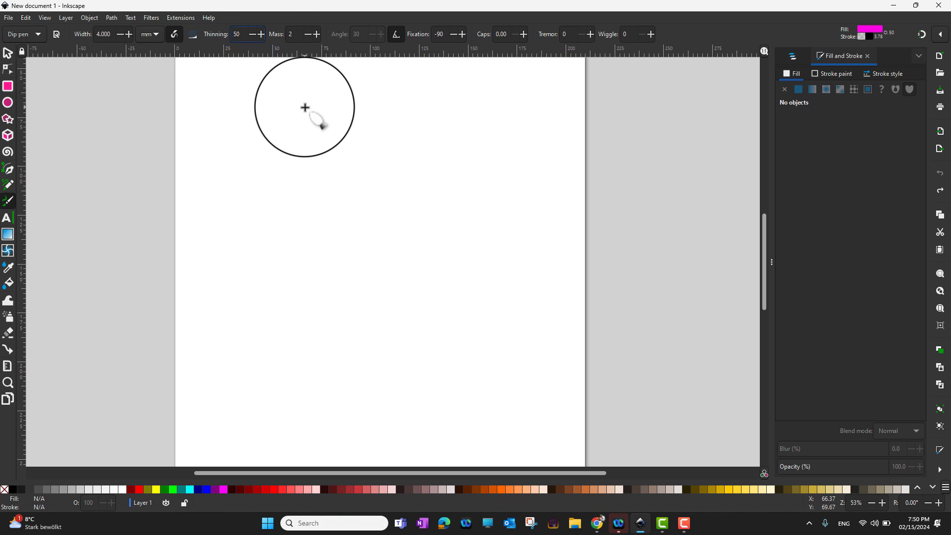
pyautogui.moveTo(303, 103)
pyautogui.mouseDown()
pyautogui.moveTo(406, 328)
pyautogui.moveTo(469, 414)
pyautogui.moveTo(487, 409)
pyautogui.mouseUp()
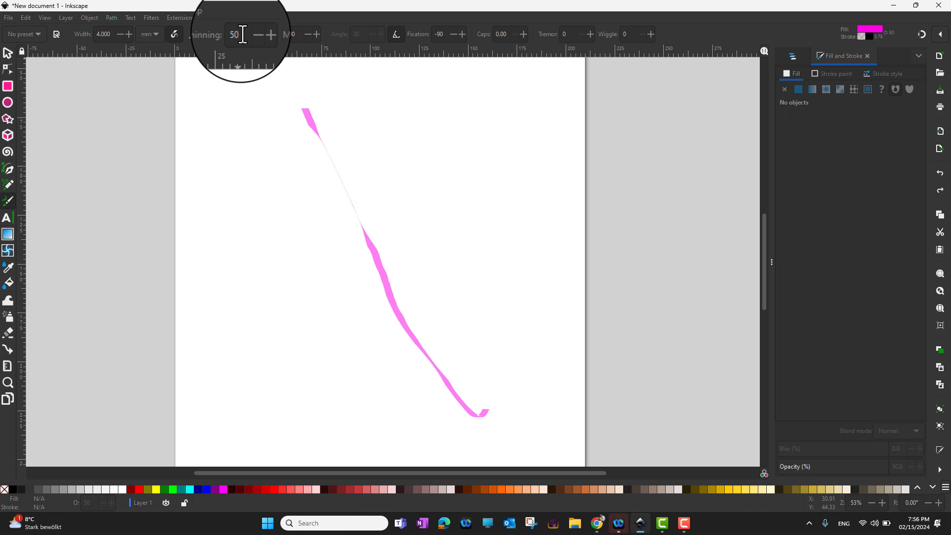
# - Set Thinning to 0, then draw a diagonal stroke at Mass 90 and a short one at Mass 10
pyautogui.doubleClick(239, 35)
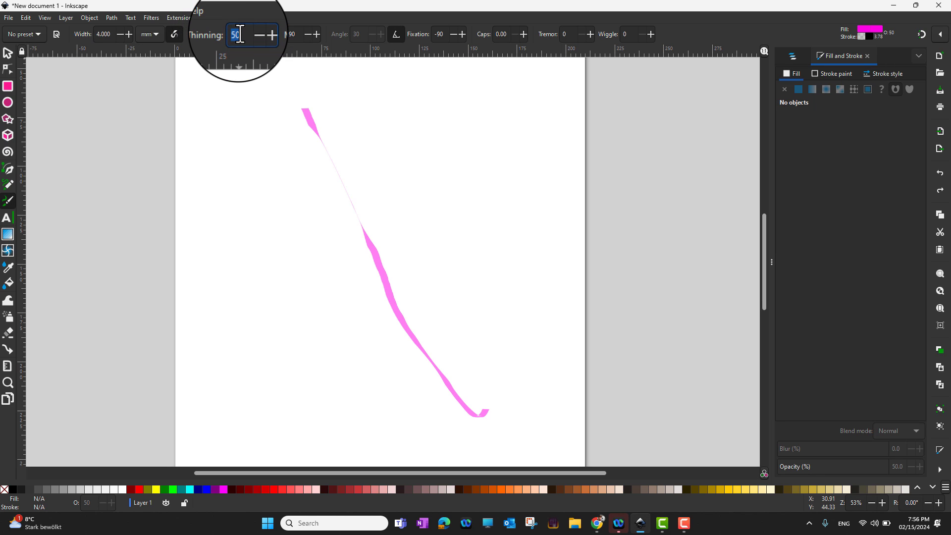
pyautogui.write('0')
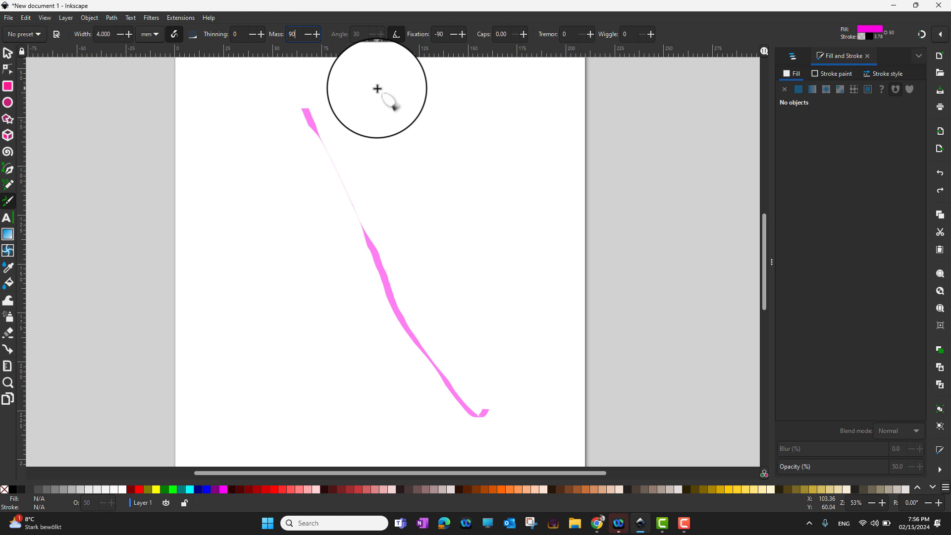
pyautogui.moveTo(378, 90)
pyautogui.mouseDown()
pyautogui.moveTo(526, 316)
pyautogui.moveTo(478, 217)
pyautogui.moveTo(490, 267)
pyautogui.mouseUp()
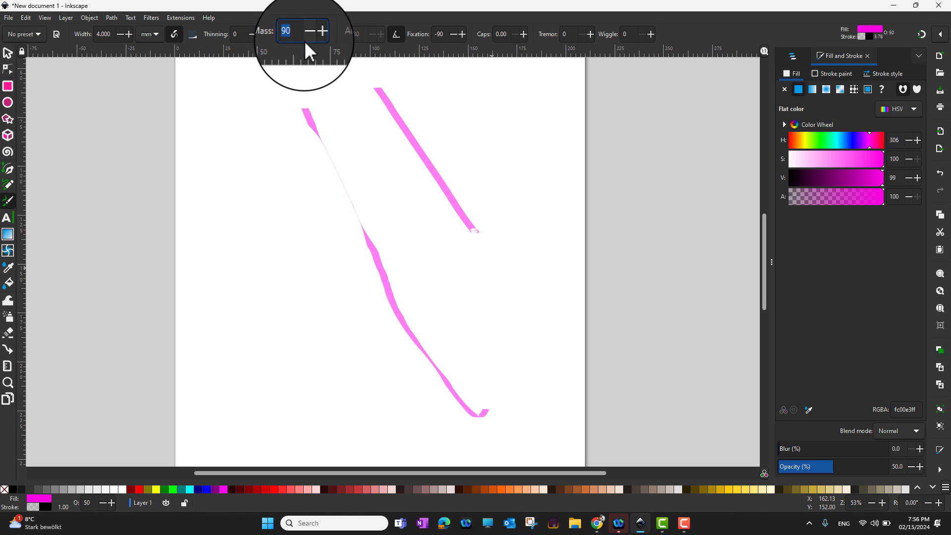
pyautogui.write('10')
pyautogui.moveTo(470, 75); pyautogui.dragTo(493, 148)
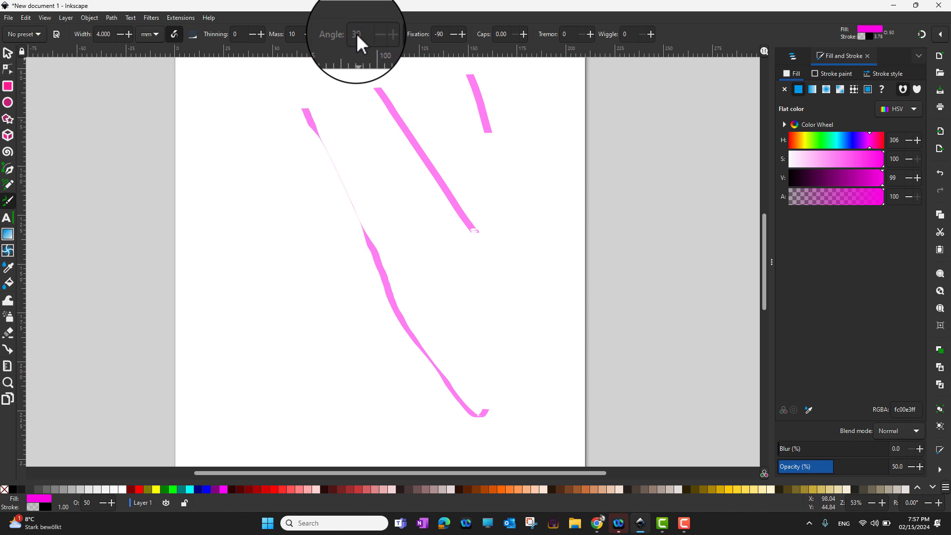
# - Disable tilt and draw two corner strokes along the top, at Angle 90 and Angle 0
pyautogui.click(399, 34)
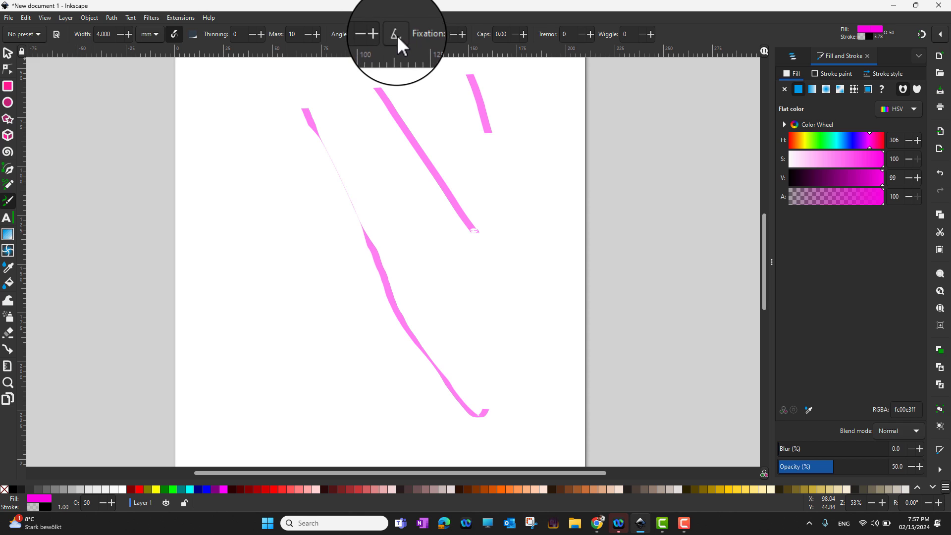
pyautogui.doubleClick(366, 35)
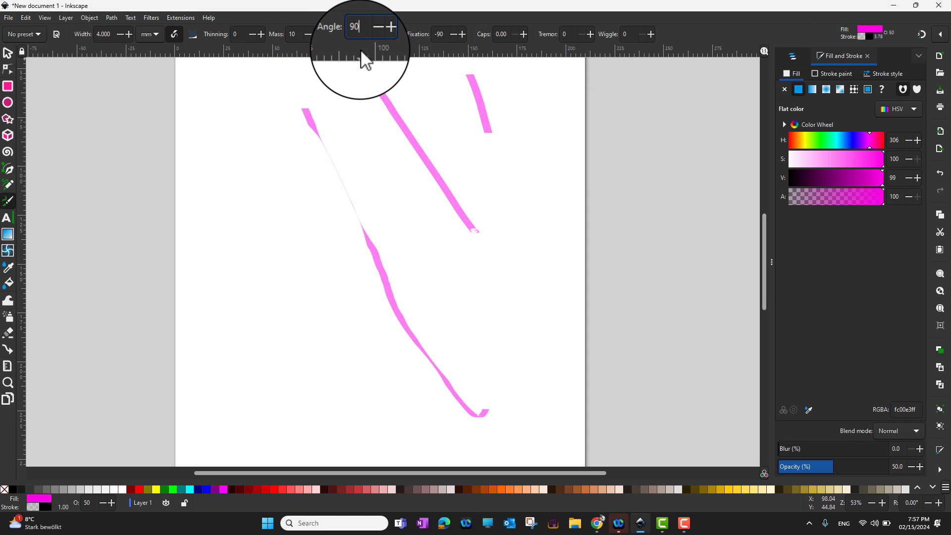
pyautogui.click(362, 74)
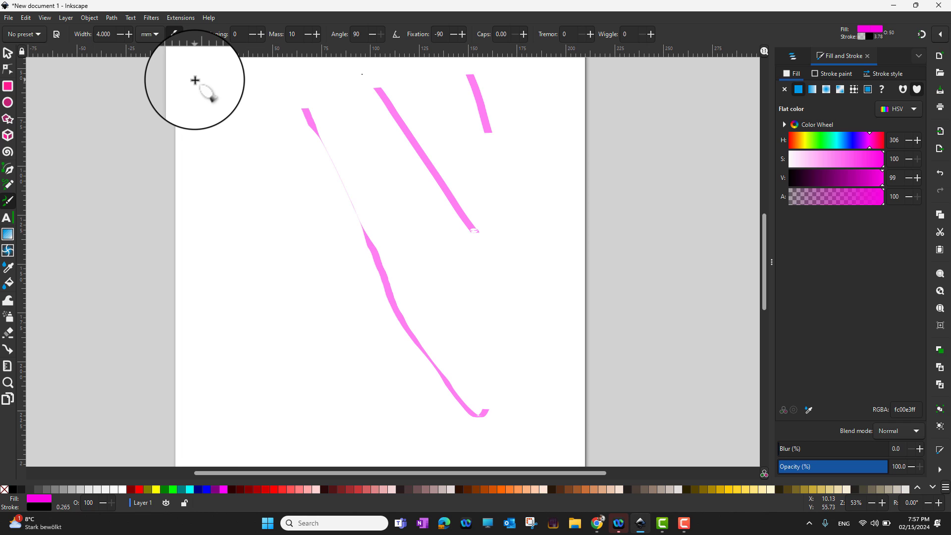
pyautogui.moveTo(202, 79)
pyautogui.mouseDown()
pyautogui.moveTo(252, 78)
pyautogui.moveTo(248, 142)
pyautogui.mouseUp()
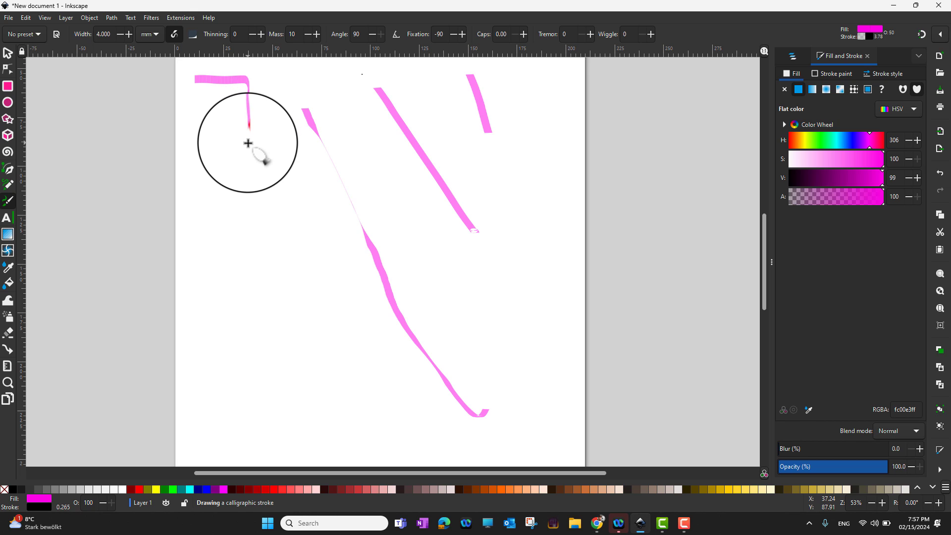
pyautogui.moveTo(248, 143); pyautogui.dragTo(248, 144)
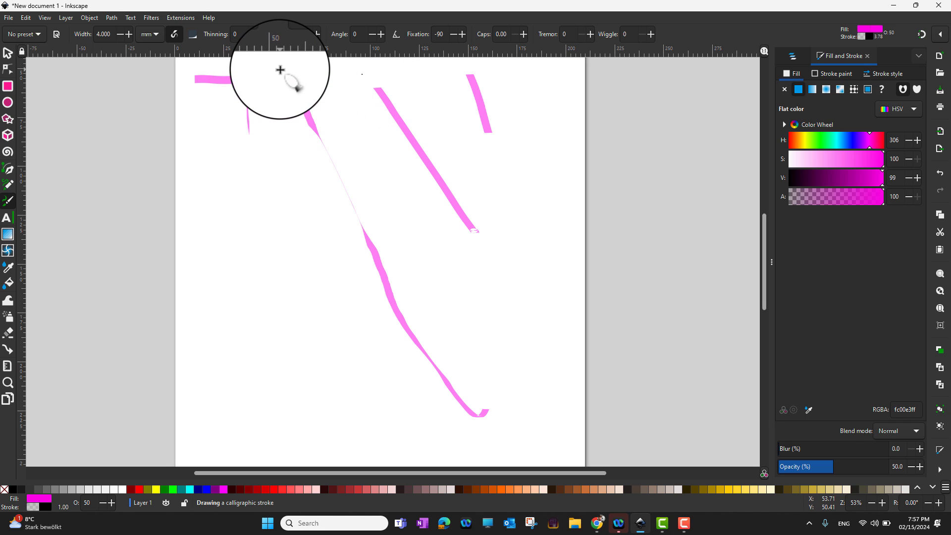
pyautogui.moveTo(280, 70)
pyautogui.mouseDown()
pyautogui.moveTo(341, 70)
pyautogui.moveTo(340, 133)
pyautogui.mouseUp()
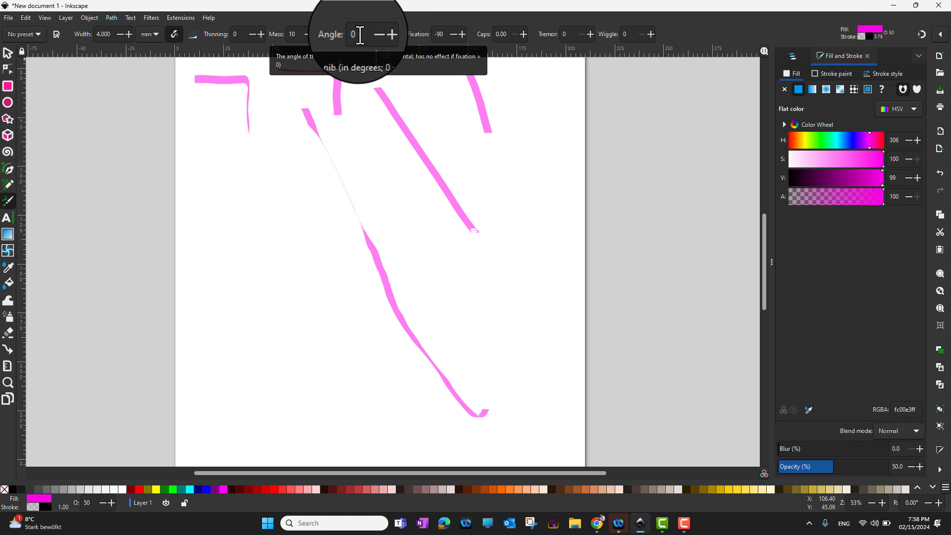
# - Draw a small hook at Fixation 90 on the left, then a wavy S-stroke at Fixation 0
pyautogui.click(396, 34)
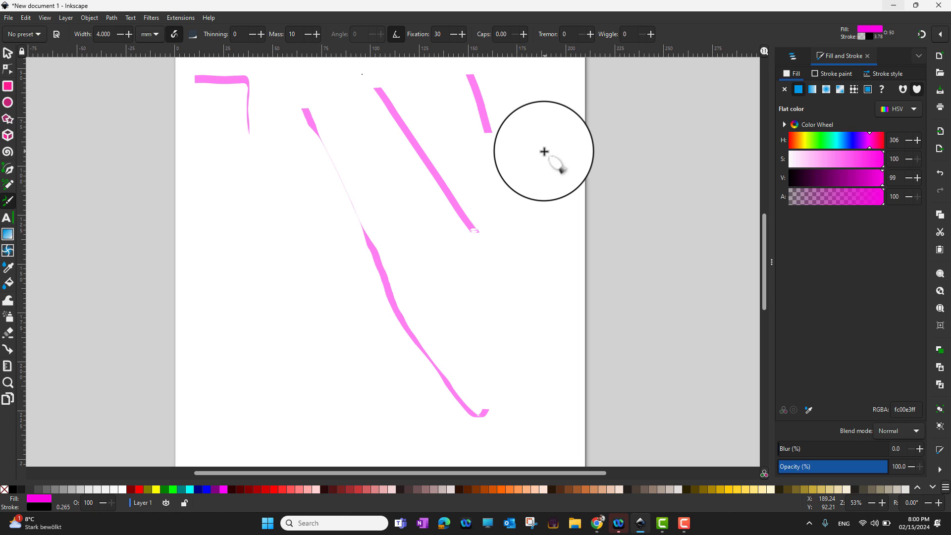
pyautogui.click(445, 36)
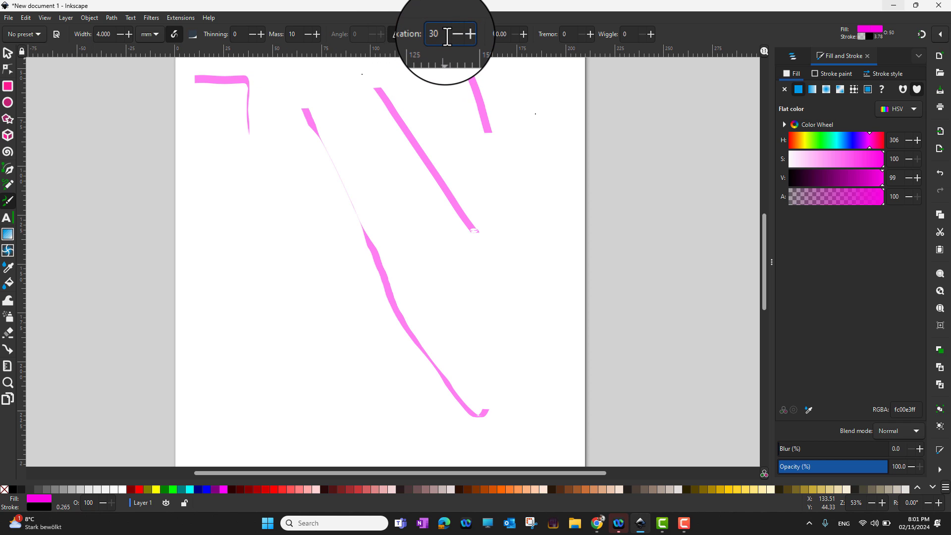
pyautogui.doubleClick(447, 36)
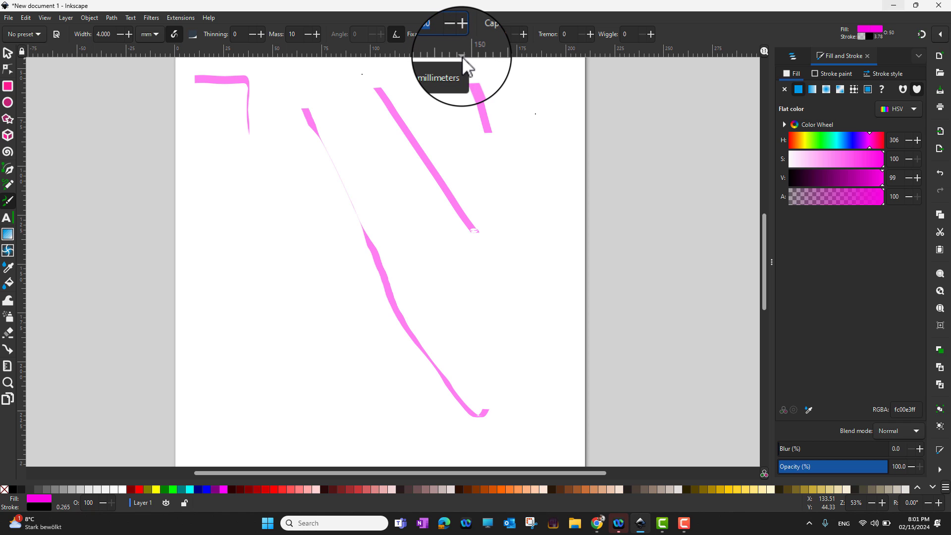
pyautogui.write('90')
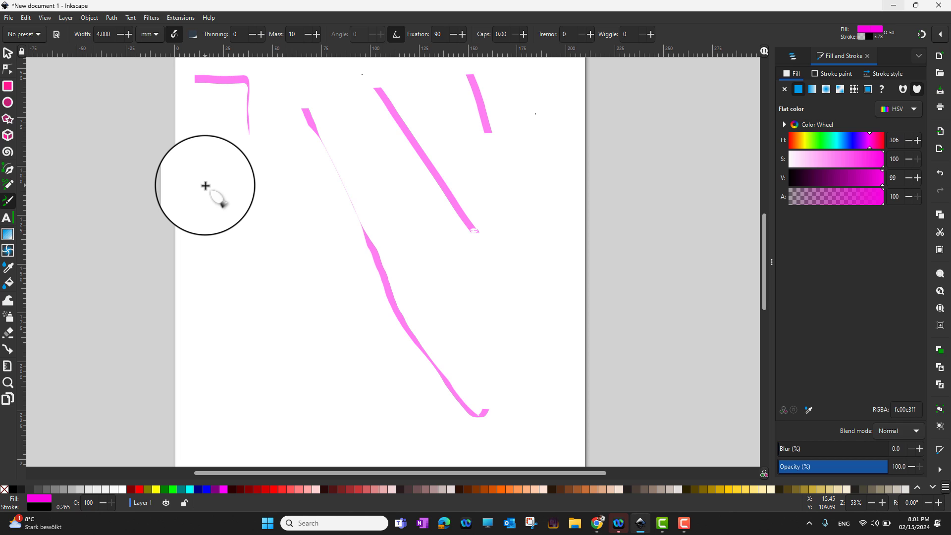
pyautogui.moveTo(205, 186)
pyautogui.mouseDown()
pyautogui.moveTo(263, 185)
pyautogui.moveTo(255, 236)
pyautogui.moveTo(224, 180)
pyautogui.moveTo(212, 183)
pyautogui.moveTo(238, 220)
pyautogui.moveTo(202, 238)
pyautogui.moveTo(244, 238)
pyautogui.moveTo(231, 303)
pyautogui.mouseUp()
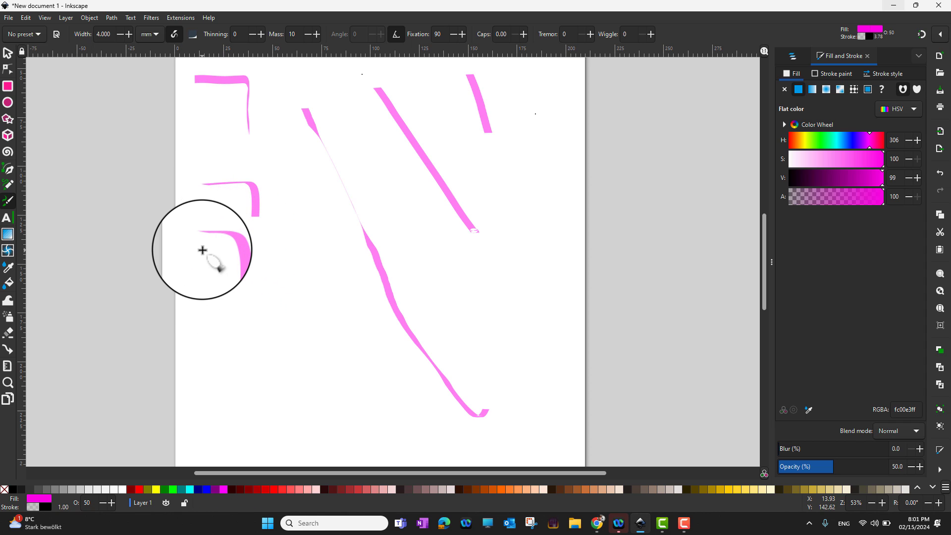
pyautogui.click(443, 34)
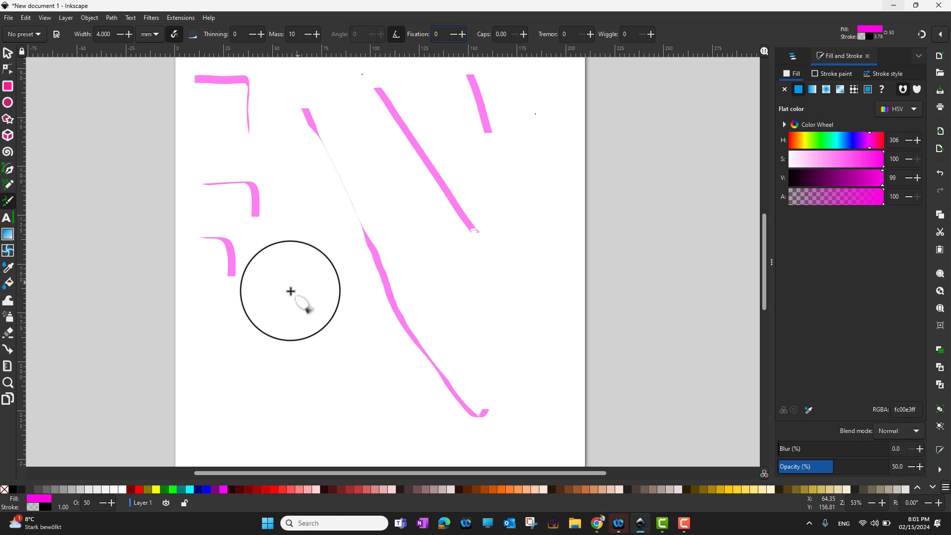
pyautogui.moveTo(270, 285)
pyautogui.mouseDown()
pyautogui.moveTo(316, 286)
pyautogui.moveTo(316, 299)
pyautogui.moveTo(308, 331)
pyautogui.moveTo(251, 316)
pyautogui.moveTo(266, 352)
pyautogui.moveTo(288, 356)
pyautogui.moveTo(315, 341)
pyautogui.moveTo(327, 348)
pyautogui.moveTo(327, 366)
pyautogui.moveTo(317, 374)
pyautogui.moveTo(248, 360)
pyautogui.moveTo(246, 370)
pyautogui.moveTo(253, 394)
pyautogui.moveTo(312, 378)
pyautogui.mouseUp()
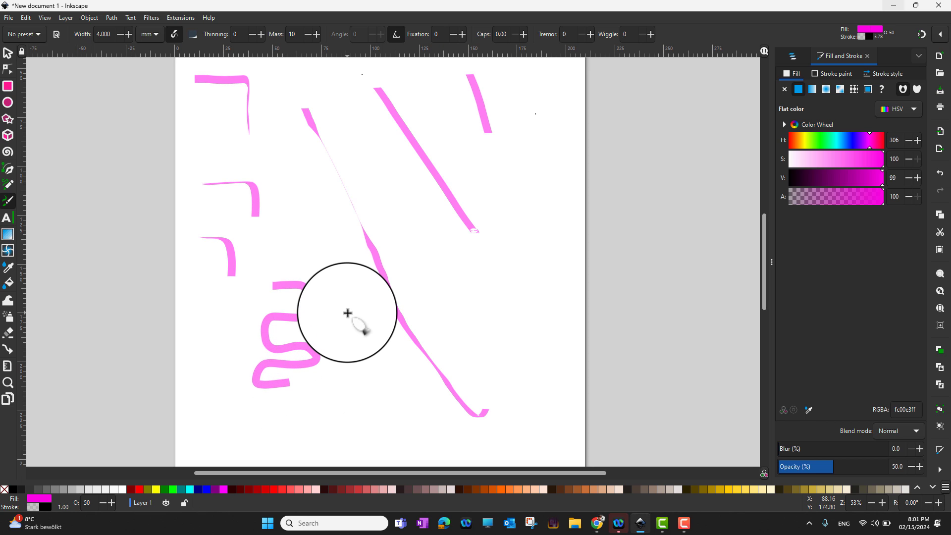
# - Set Fixation to 30 and draw two short strokes at the page's top right
pyautogui.click(439, 35)
pyautogui.write('3')
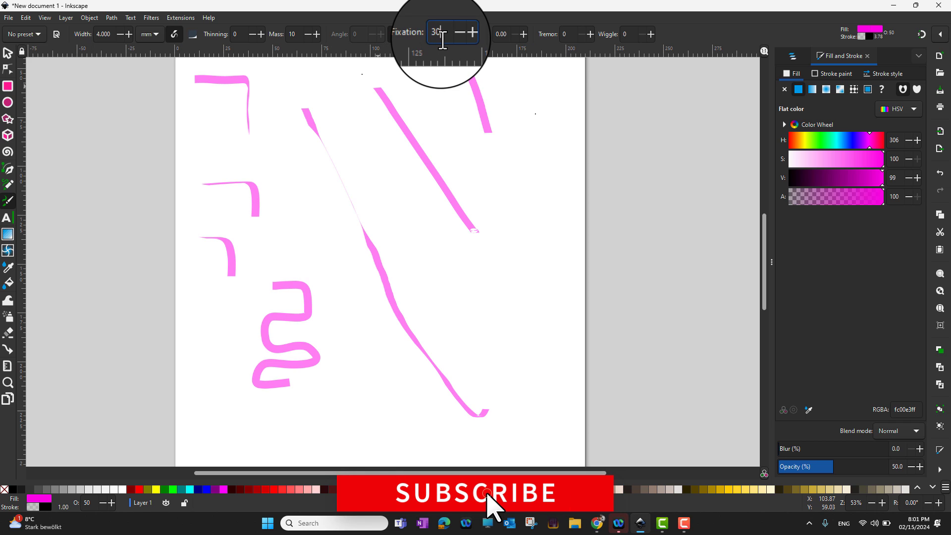
pyautogui.click(499, 33)
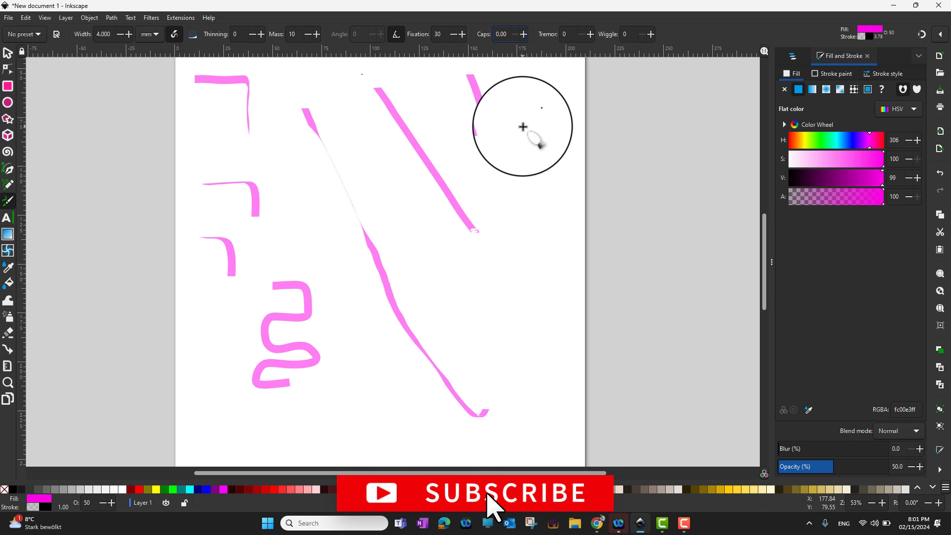
pyautogui.moveTo(524, 91)
pyautogui.mouseDown()
pyautogui.moveTo(531, 134)
pyautogui.moveTo(528, 117)
pyautogui.mouseUp()
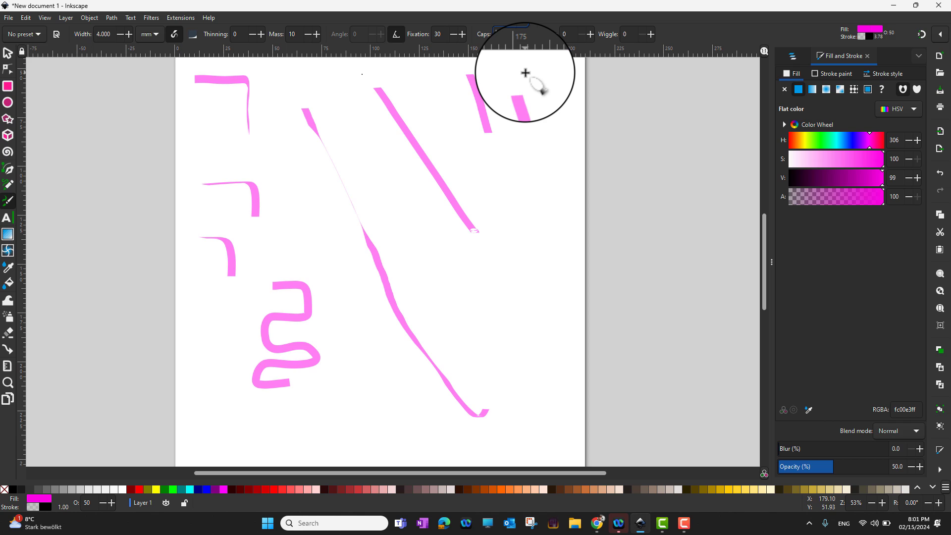
pyautogui.moveTo(509, 129); pyautogui.dragTo(520, 169)
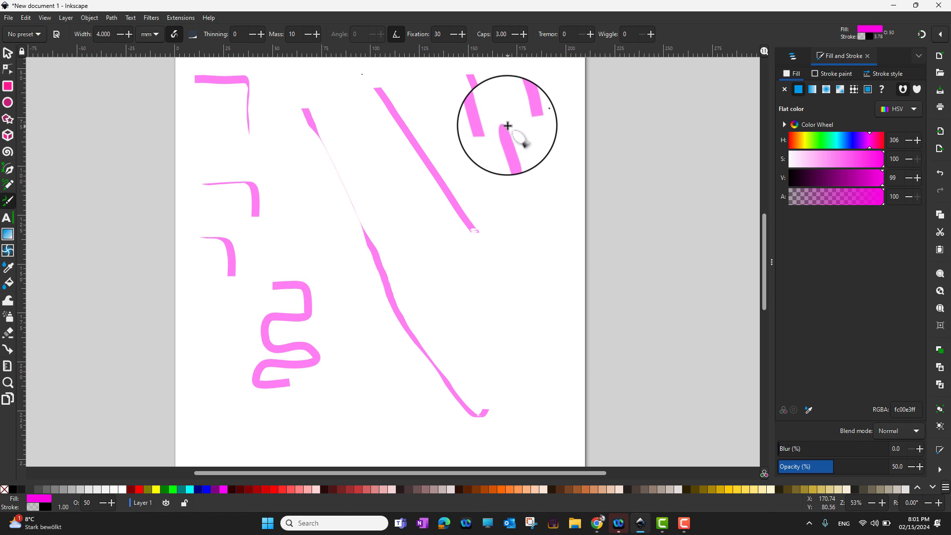
# - Increase the Caps value and draw a tall round-ended stroke at the top right
pyautogui.click(519, 33)
pyautogui.click(523, 34)
pyautogui.click(523, 35)
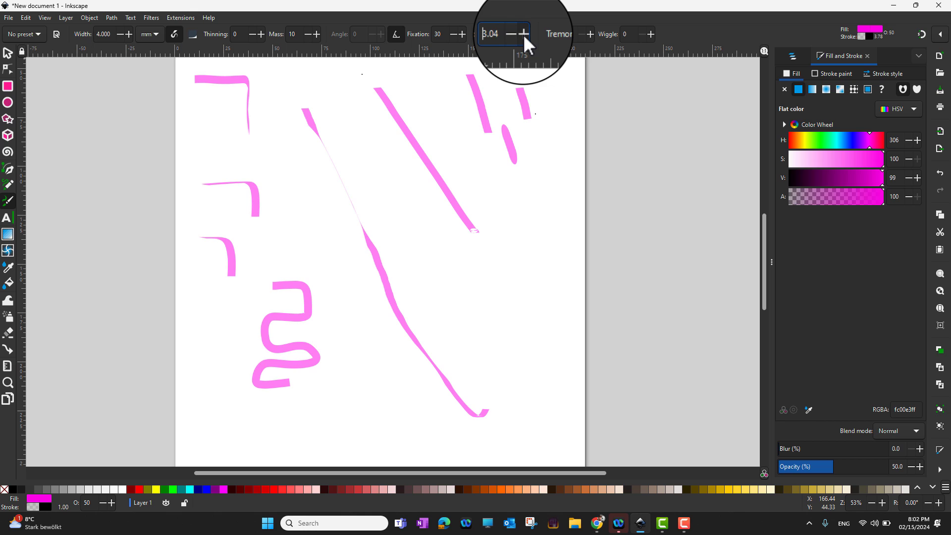
pyautogui.moveTo(523, 34); pyautogui.dragTo(523, 34)
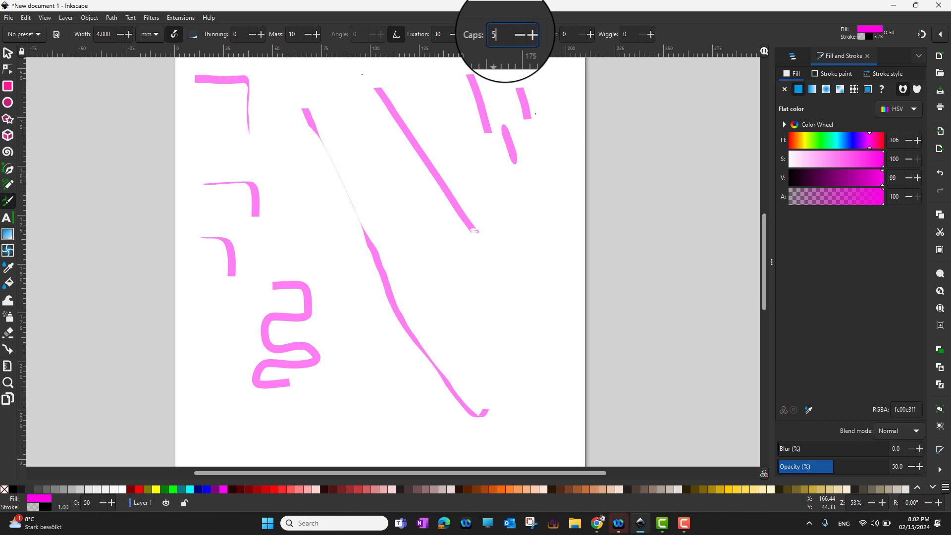
pyautogui.press('Return')
pyautogui.moveTo(547, 63); pyautogui.dragTo(555, 157)
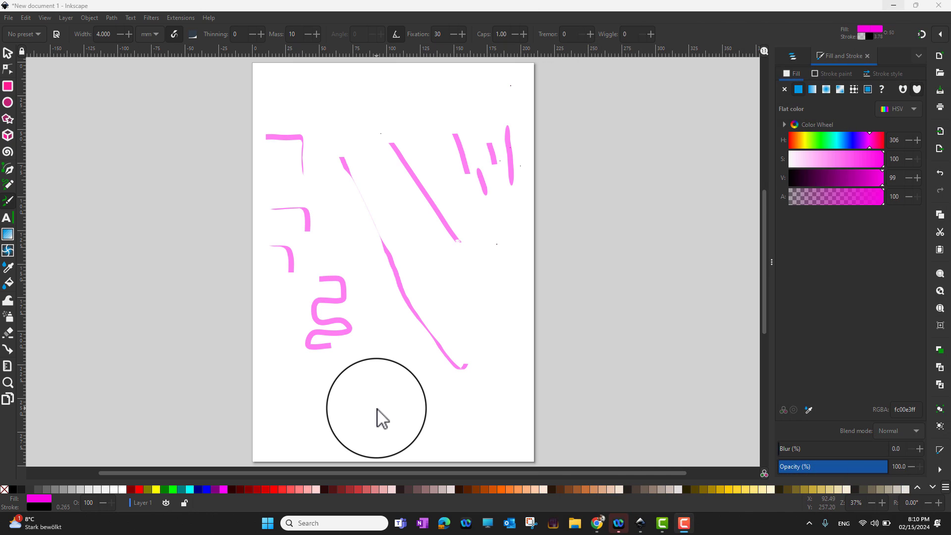
# - Set Tremor to 70 and draw two jagged strokes right of the long diagonal
pyautogui.click(571, 34)
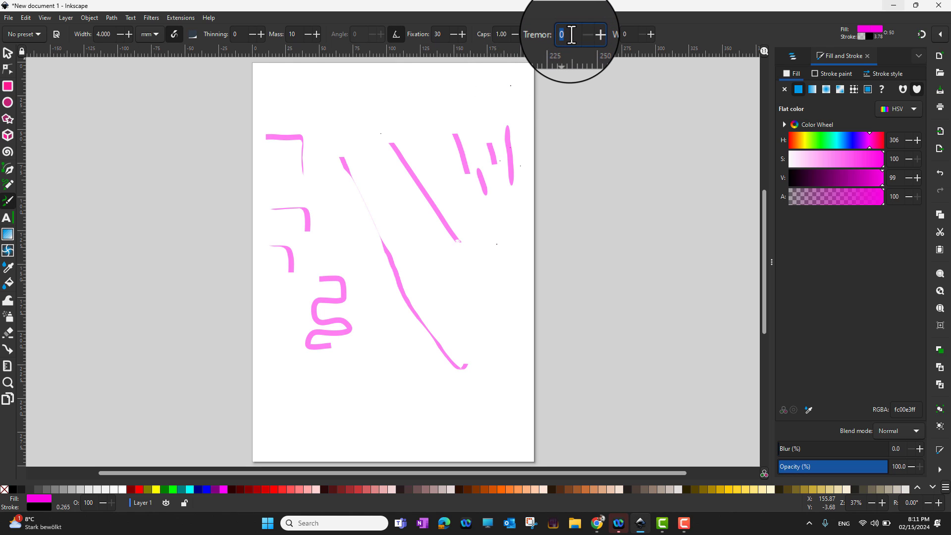
pyautogui.write('7')
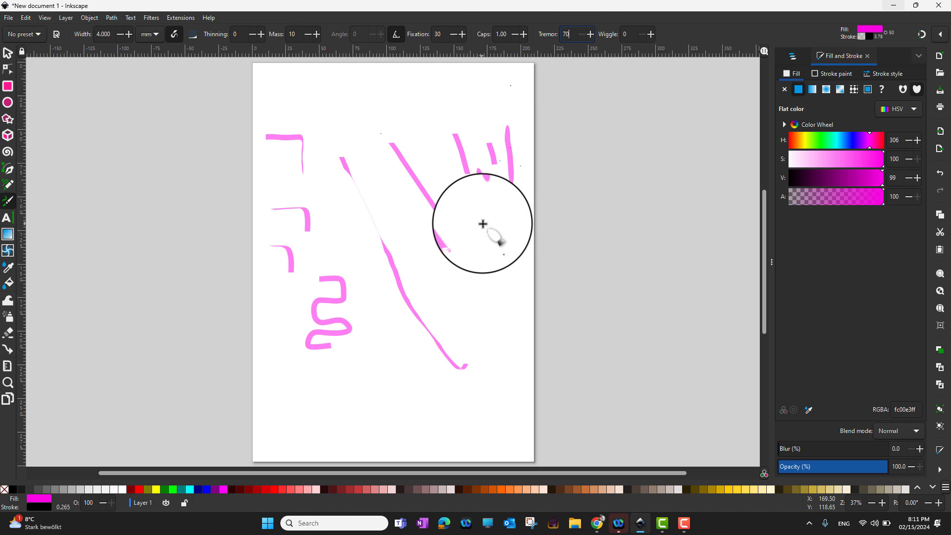
pyautogui.moveTo(471, 214)
pyautogui.mouseDown()
pyautogui.moveTo(490, 274)
pyautogui.moveTo(489, 256)
pyautogui.mouseUp()
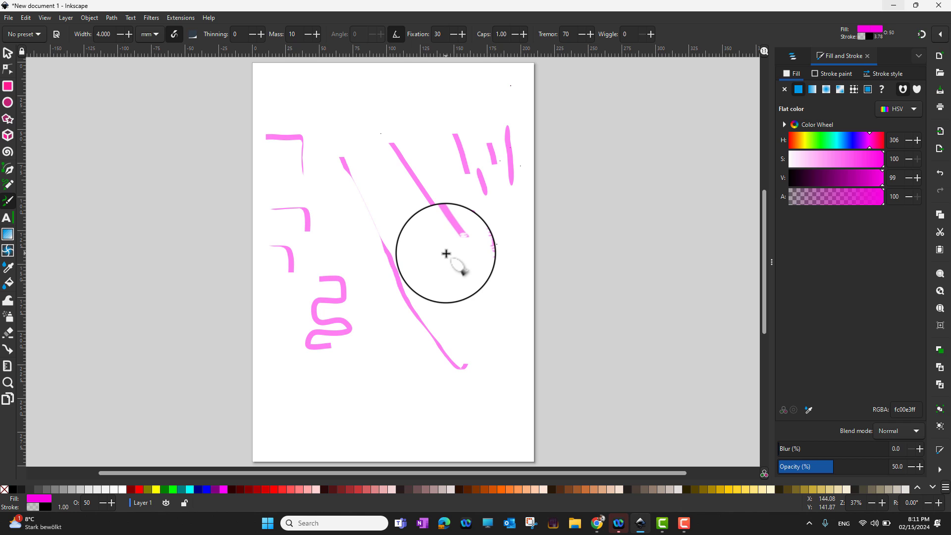
pyautogui.moveTo(446, 253)
pyautogui.mouseDown()
pyautogui.moveTo(477, 345)
pyautogui.moveTo(461, 284)
pyautogui.moveTo(474, 273)
pyautogui.moveTo(515, 341)
pyautogui.moveTo(494, 301)
pyautogui.moveTo(458, 284)
pyautogui.moveTo(450, 290)
pyautogui.moveTo(464, 301)
pyautogui.moveTo(475, 222)
pyautogui.mouseUp()
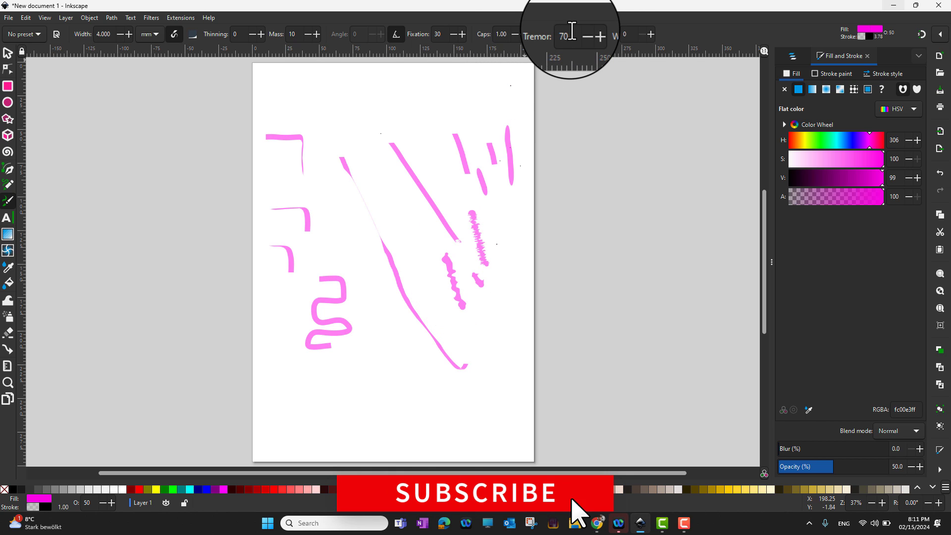
# - Reset Tremor to 0 and draw a smooth short pink stroke beside the shaky ones
pyautogui.write('0')
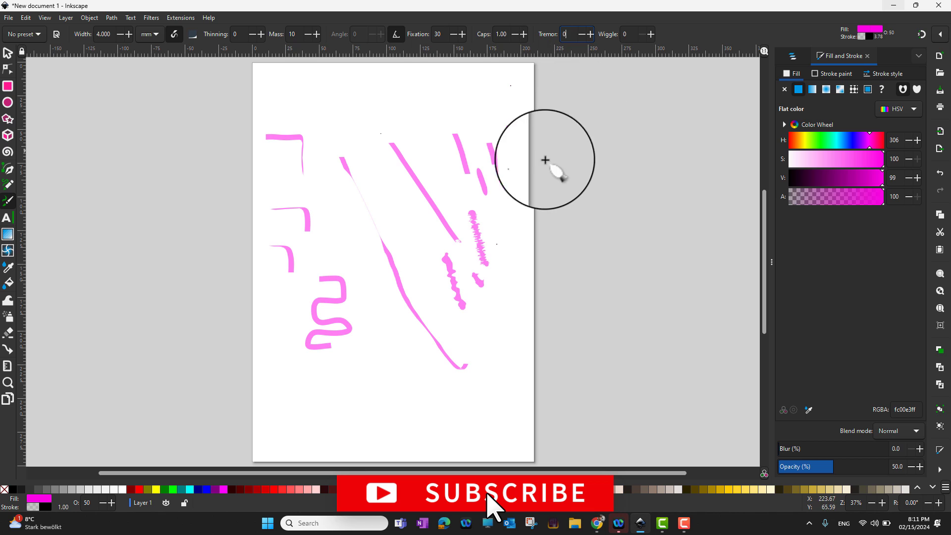
pyautogui.moveTo(503, 200); pyautogui.dragTo(509, 251)
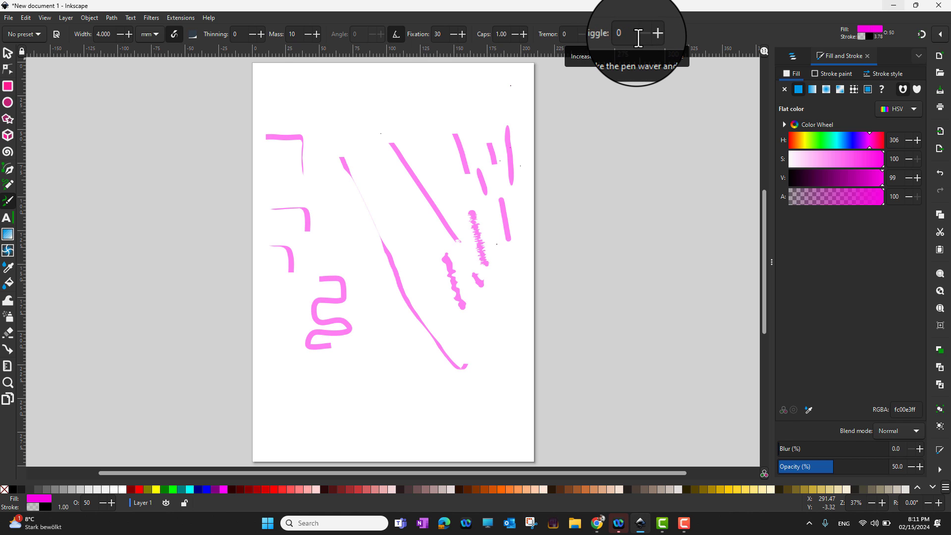
# - Draw a Dip pen test stroke near the page bottom, then a Marker stroke beside it
pyautogui.click(33, 39)
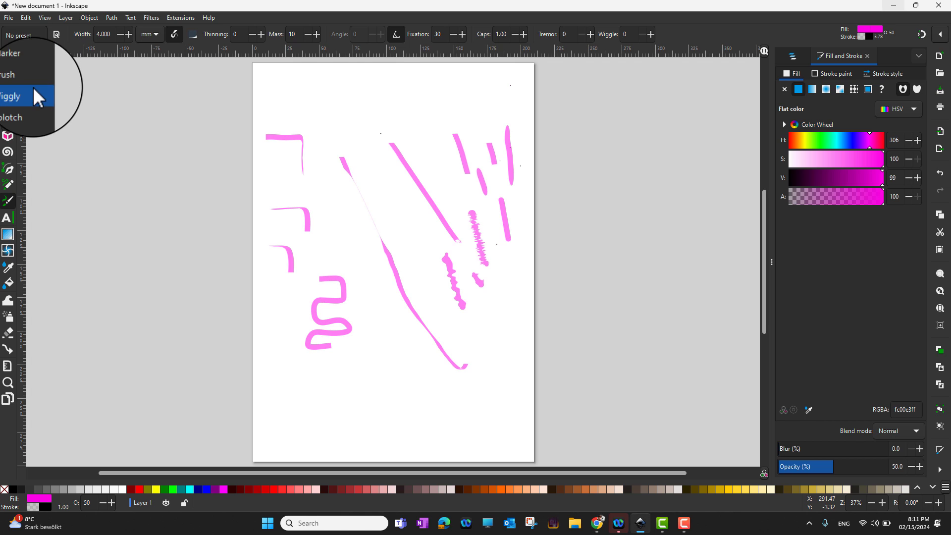
pyautogui.click(34, 52)
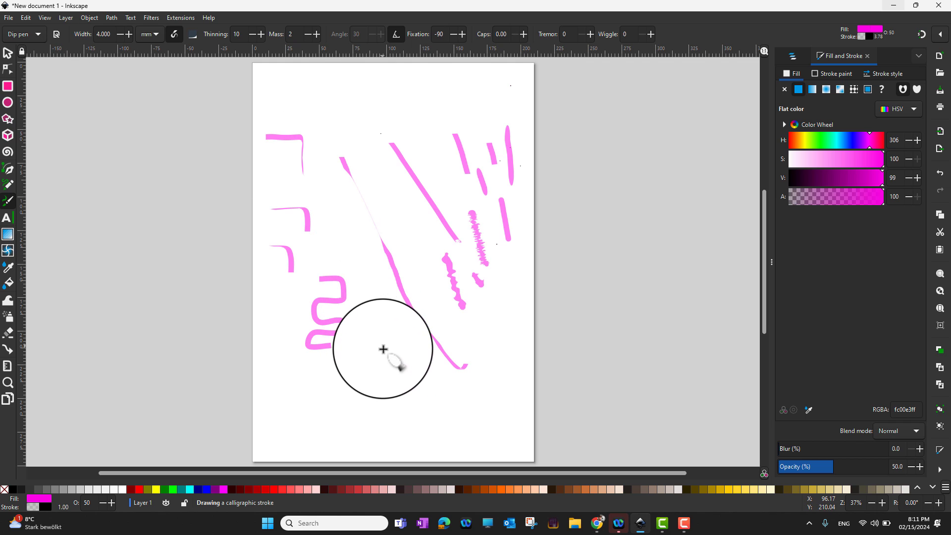
pyautogui.moveTo(379, 343); pyautogui.dragTo(396, 411)
pyautogui.click(33, 35)
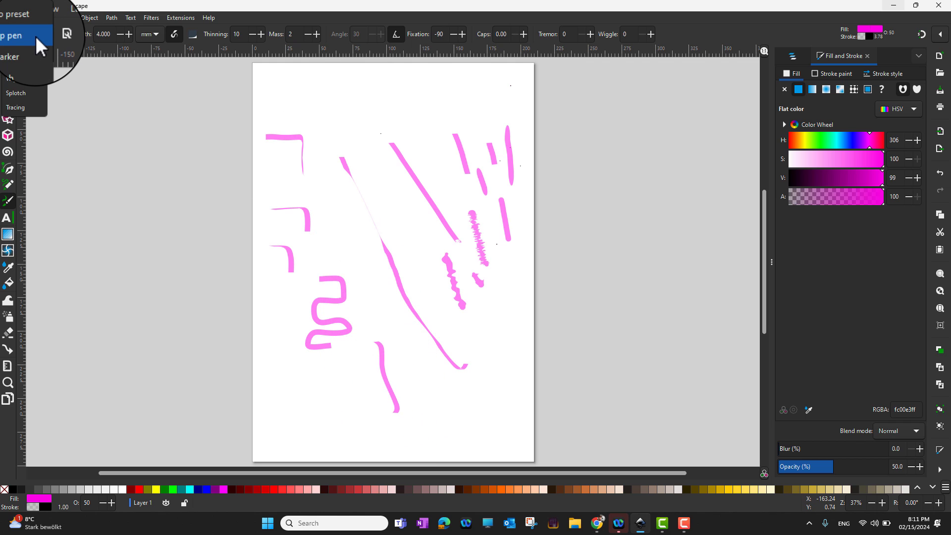
pyautogui.click(28, 50)
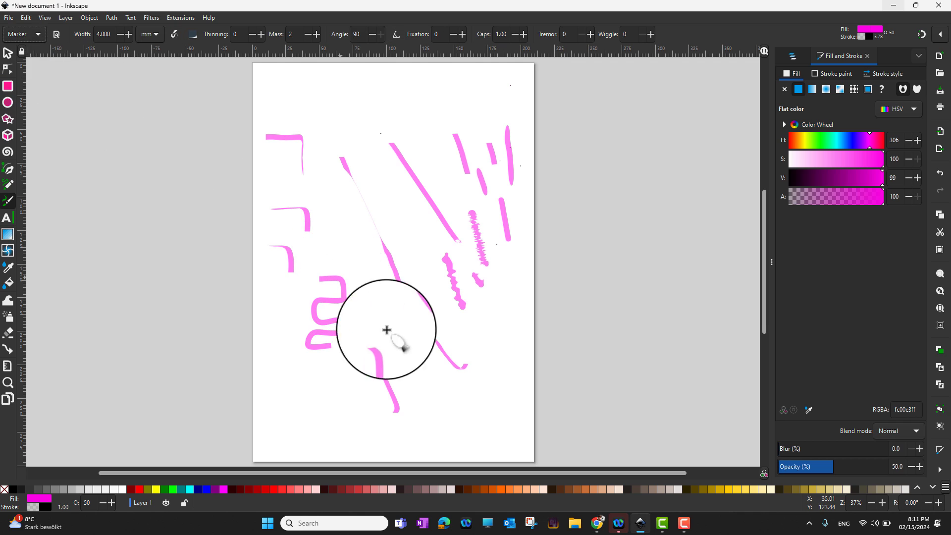
pyautogui.moveTo(387, 333); pyautogui.dragTo(427, 404)
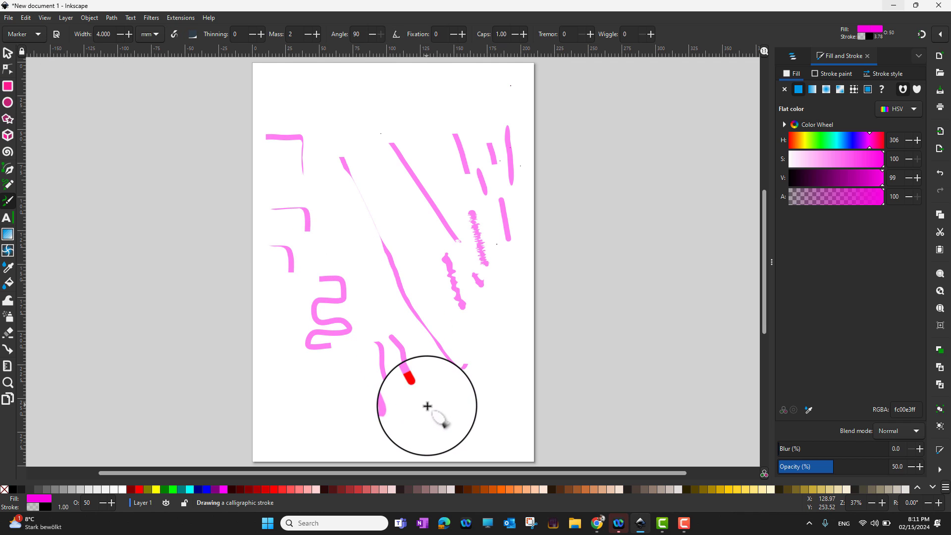
# - Switch to the Brush preset and draw a thick curving brush stroke next to them
pyautogui.click(38, 35)
pyautogui.click(27, 64)
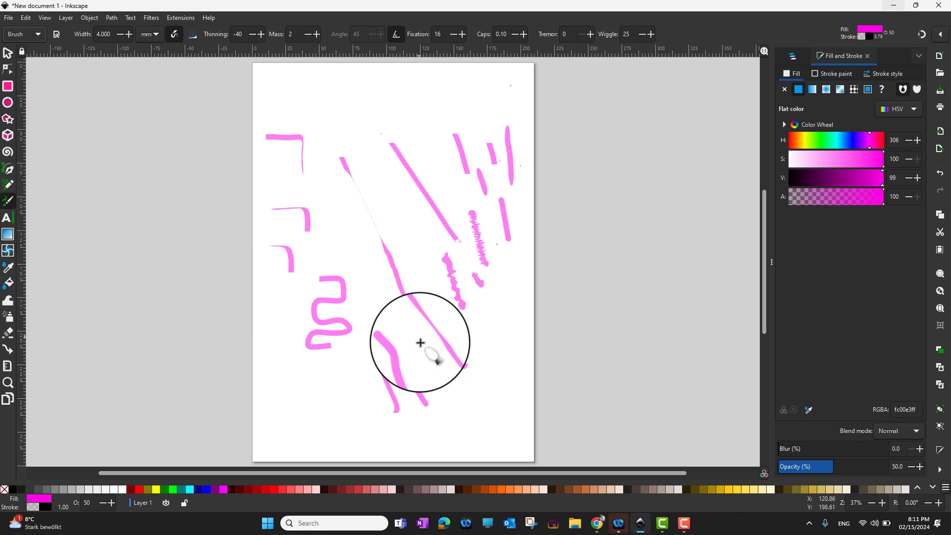
pyautogui.moveTo(415, 338); pyautogui.dragTo(466, 411)
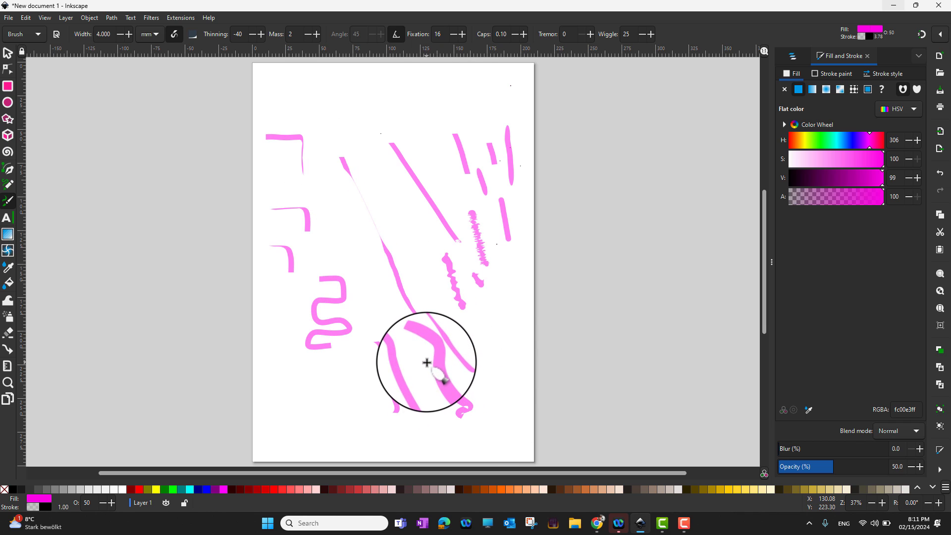
pyautogui.click(35, 35)
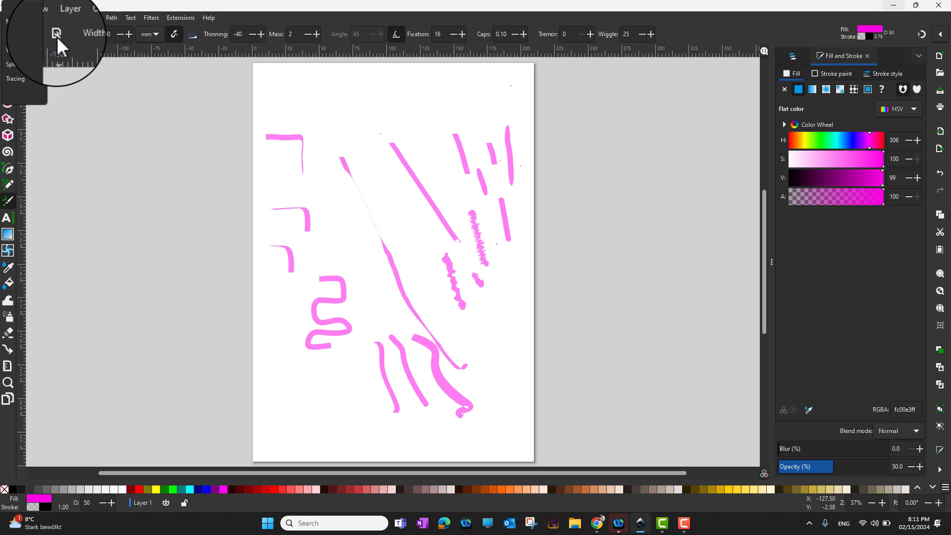
pyautogui.click(58, 37)
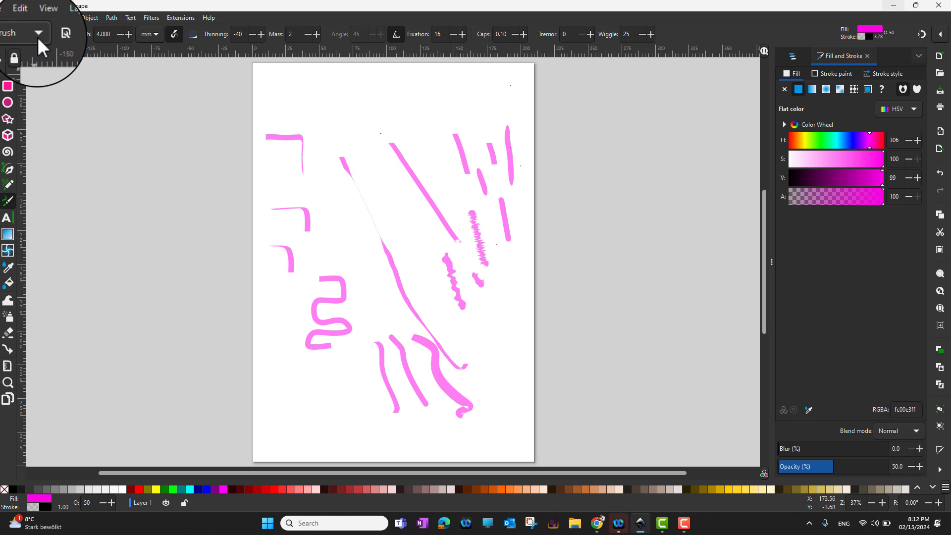
pyautogui.click(60, 34)
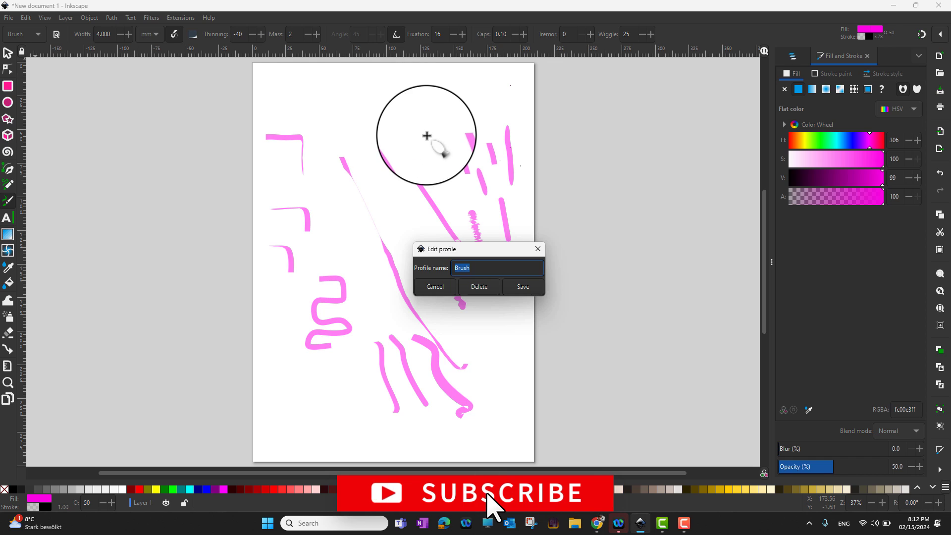
pyautogui.click(537, 249)
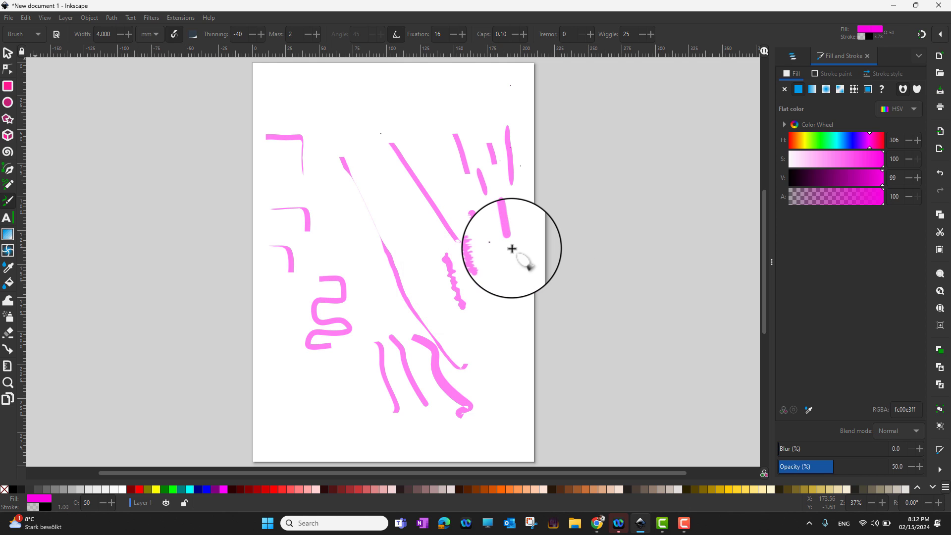